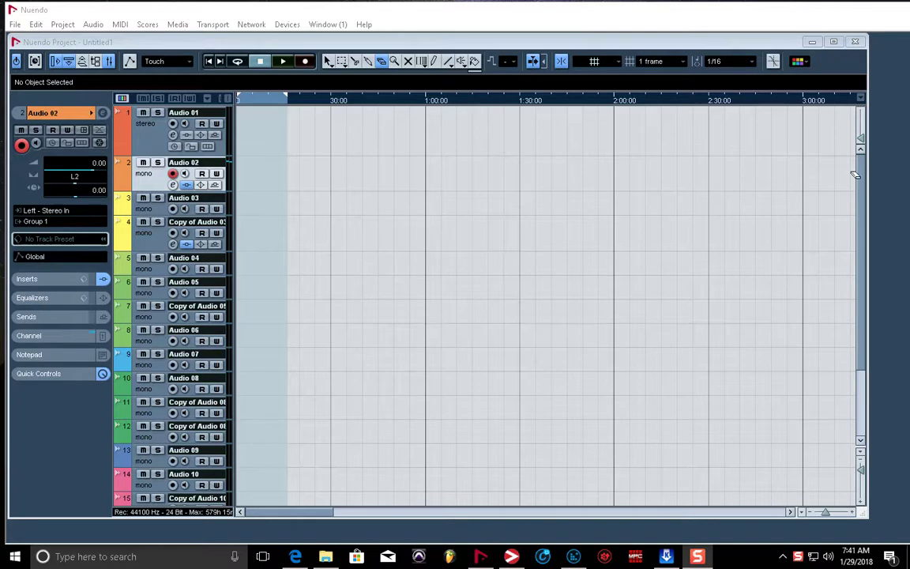
- Bring up the mixer to look over its channels and inserts, and close it again
key("F3")
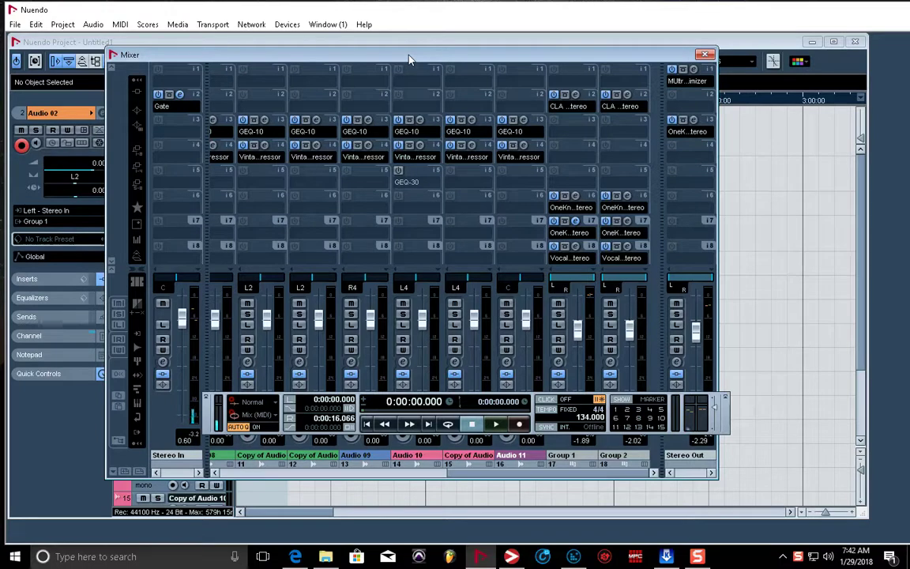
left_click_drag(414, 58, 437, 55)
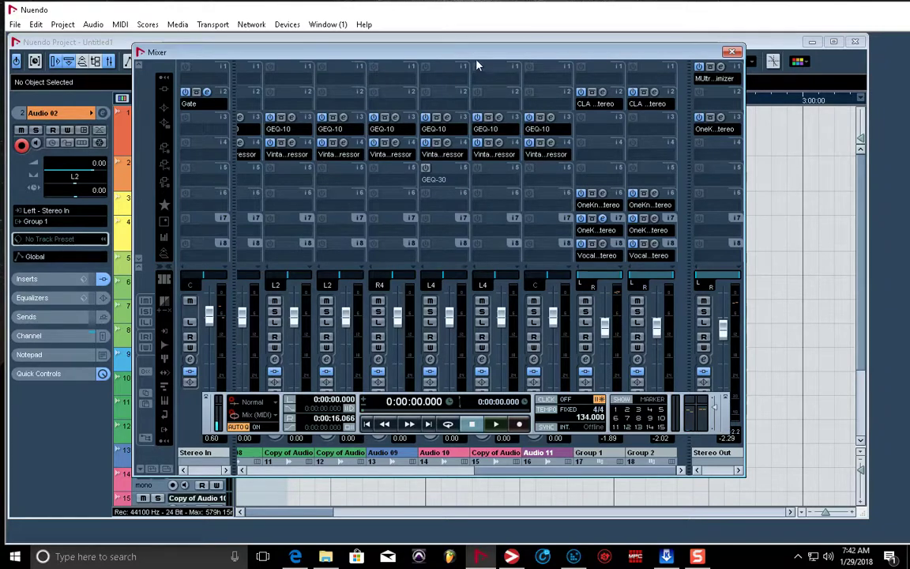
left_click_drag(460, 53, 905, 53)
left_click(732, 52)
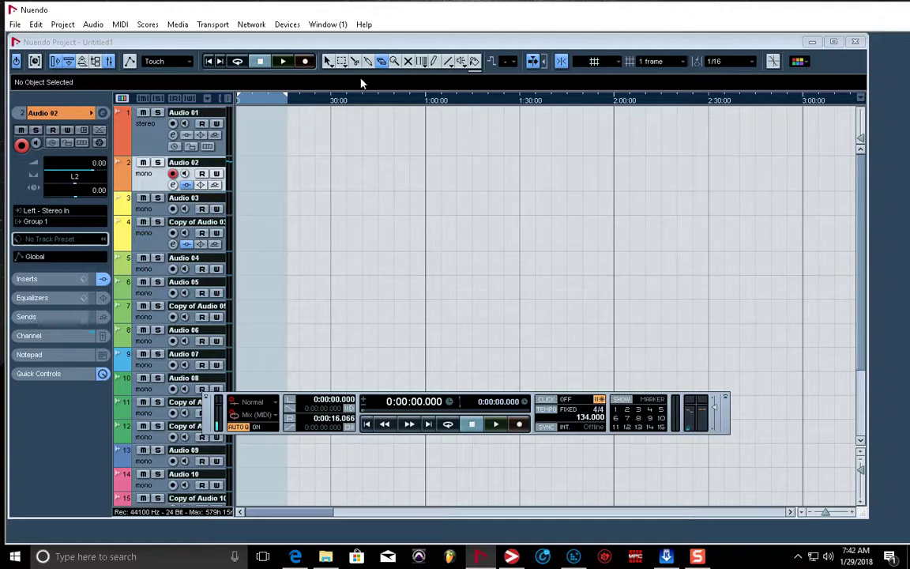
- Select the stereo Audio 01 track with the Object Selection tool and start an audio file import
left_click(381, 63)
left_click(329, 62)
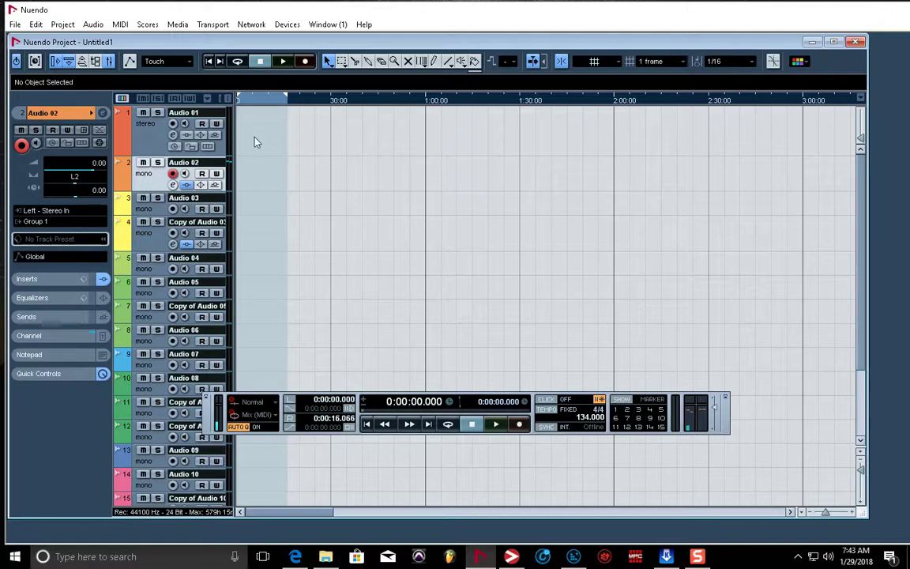
left_click(138, 128)
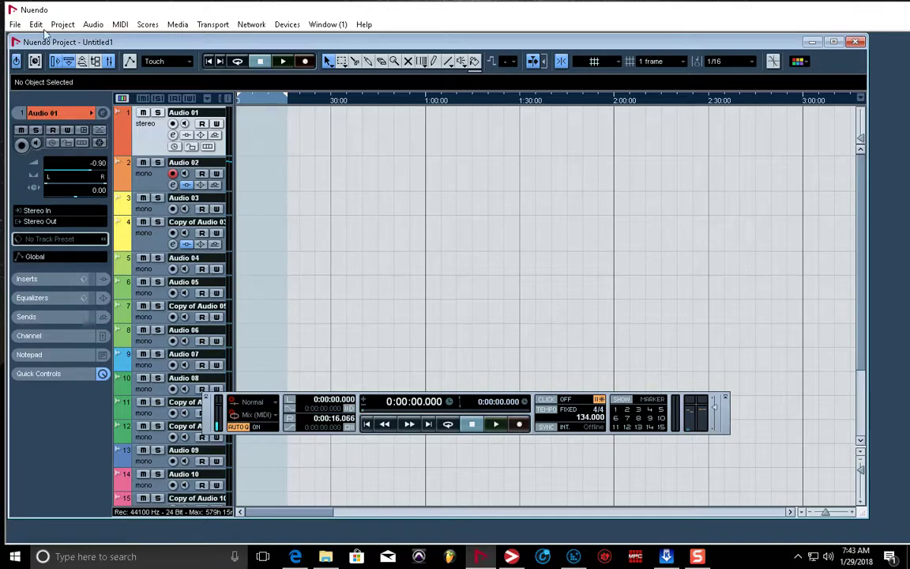
left_click(14, 24)
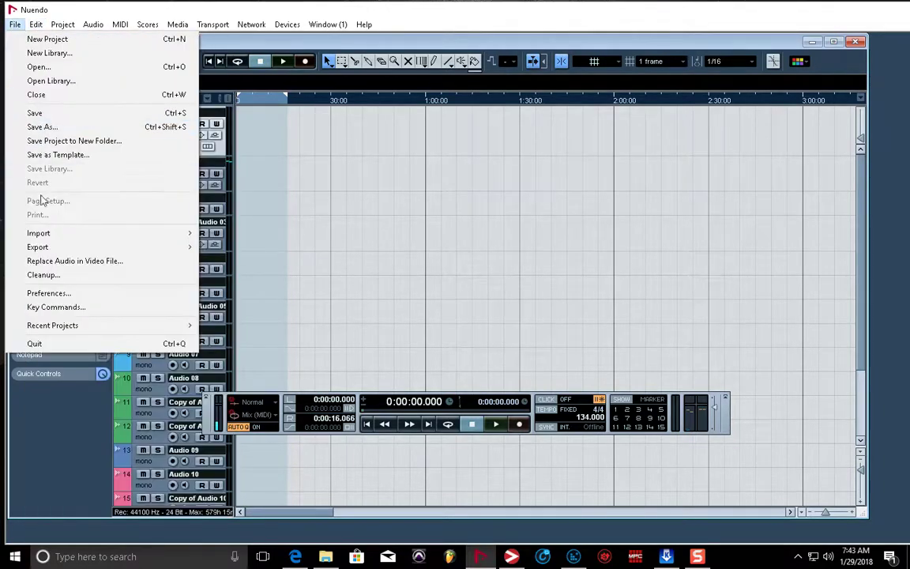
mouse_move(49, 235)
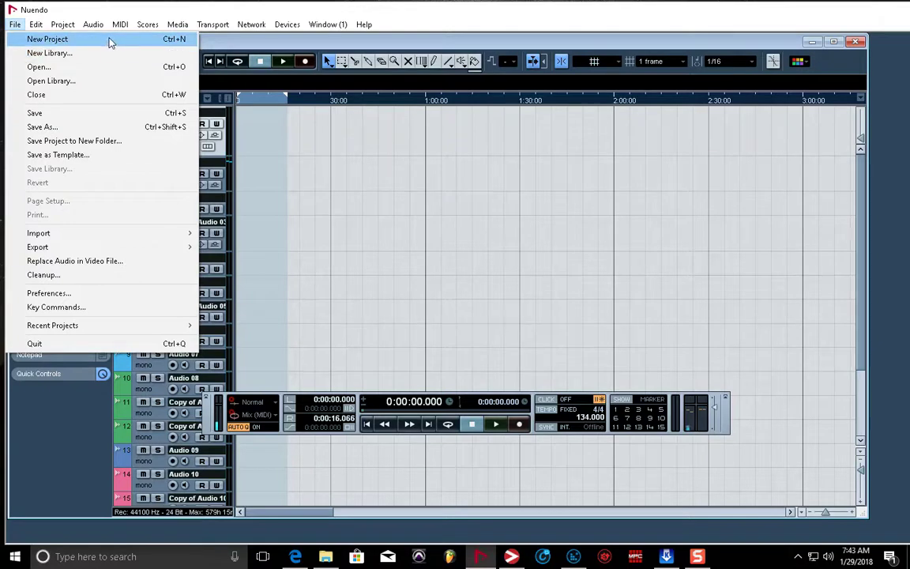
mouse_move(94, 250)
mouse_move(141, 236)
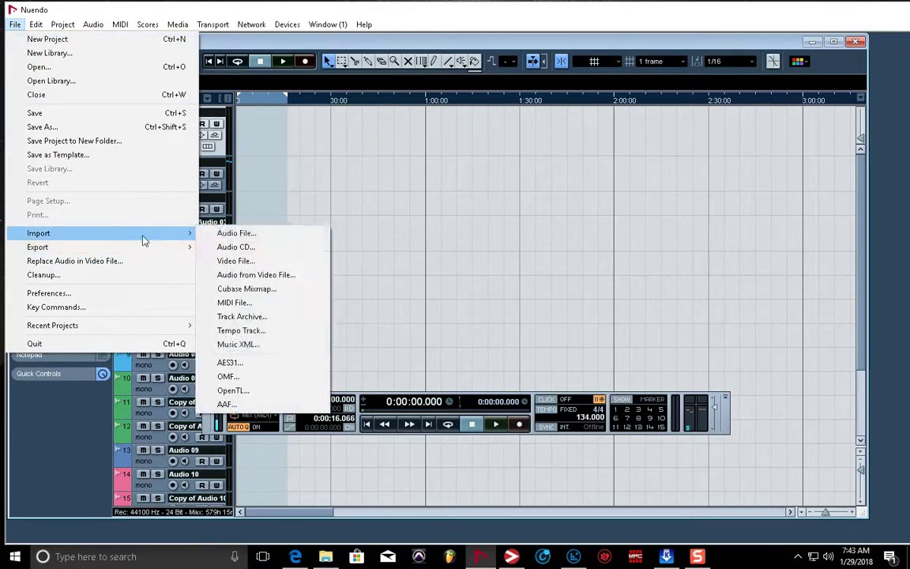
left_click(263, 236)
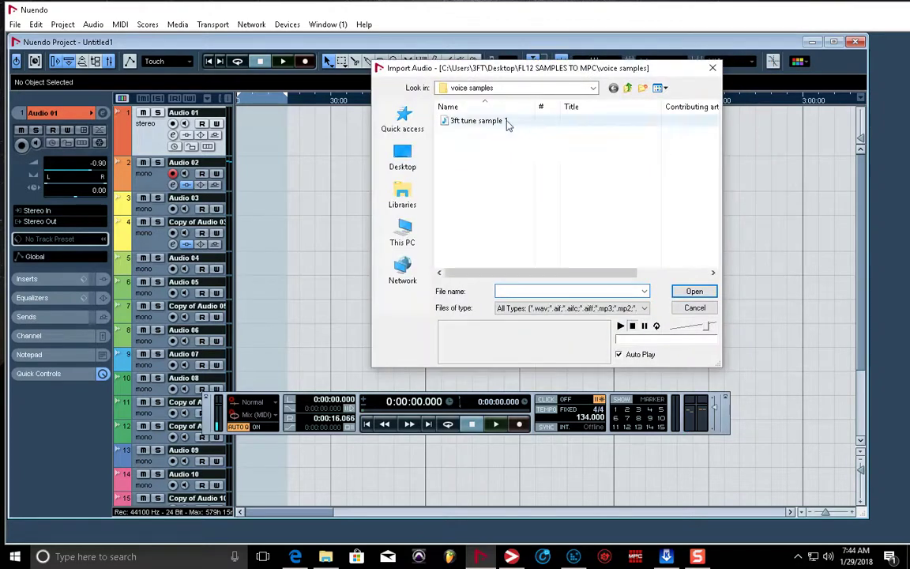
- Import 18-1 from the Desktop's 2017 BEATS folder with Copy File to Working Directory enabled, and extend the right locator to 1:34, past the clip's end
left_click(405, 158)
scroll(502, 175, "down", 2)
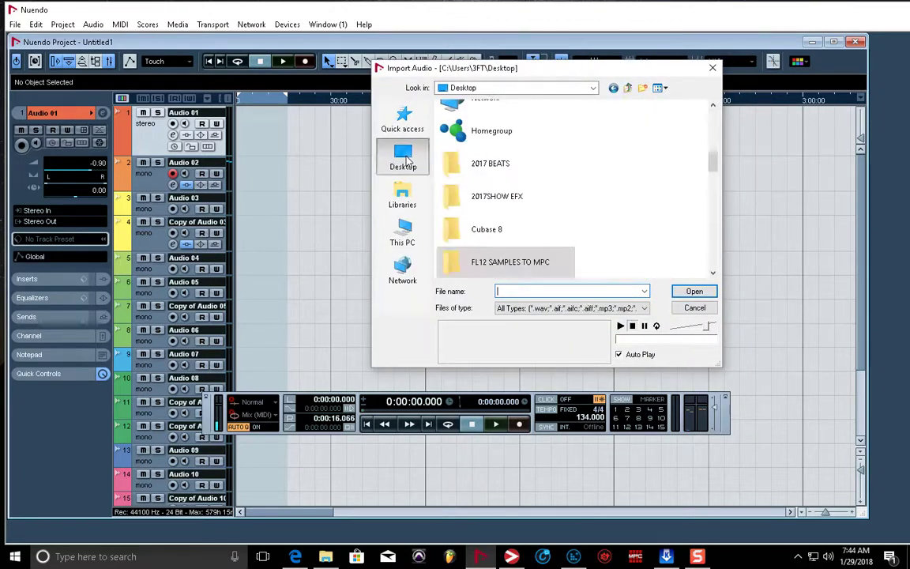
double_click(478, 166)
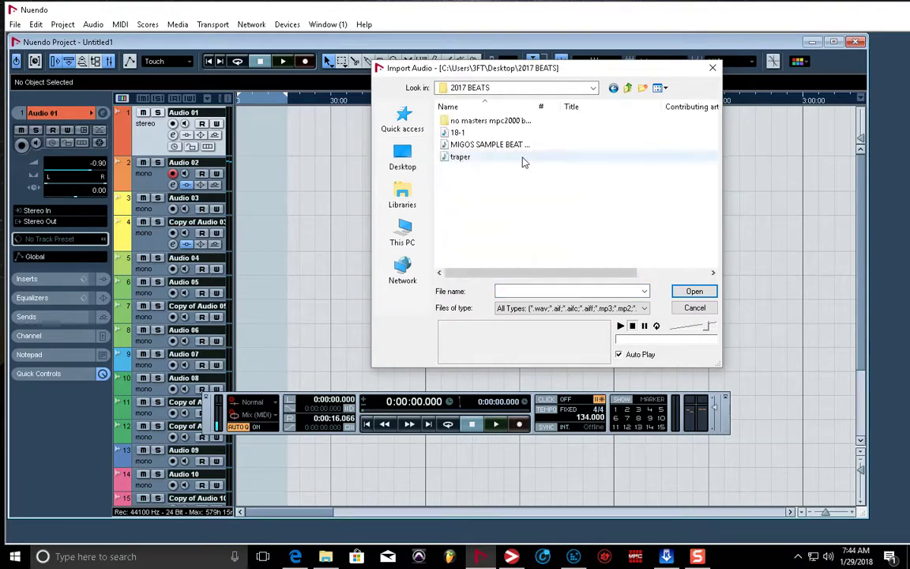
left_click(451, 156)
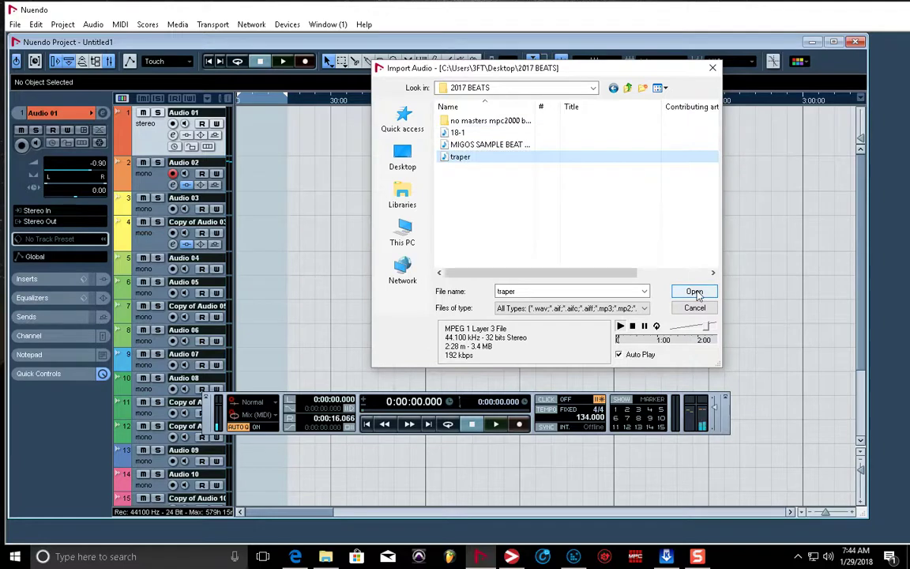
left_click(450, 134)
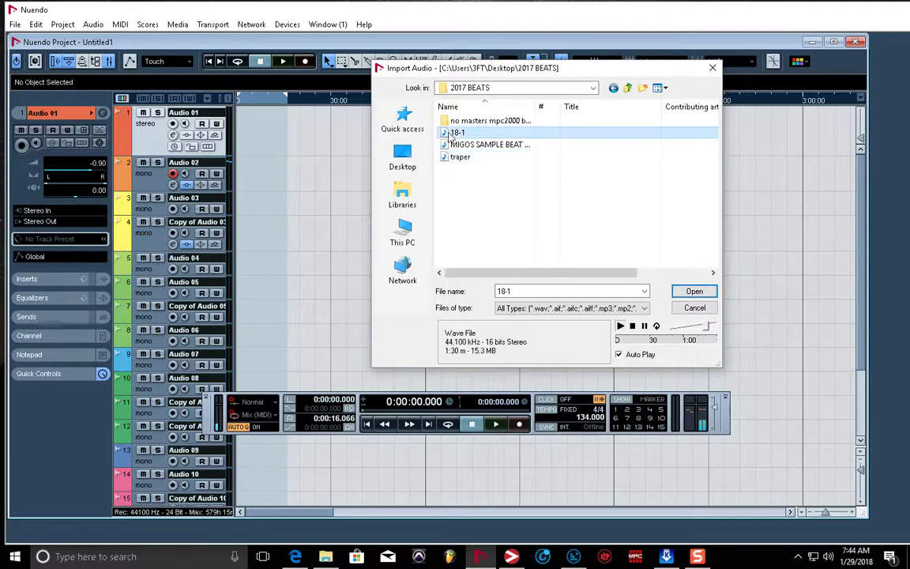
left_click(694, 293)
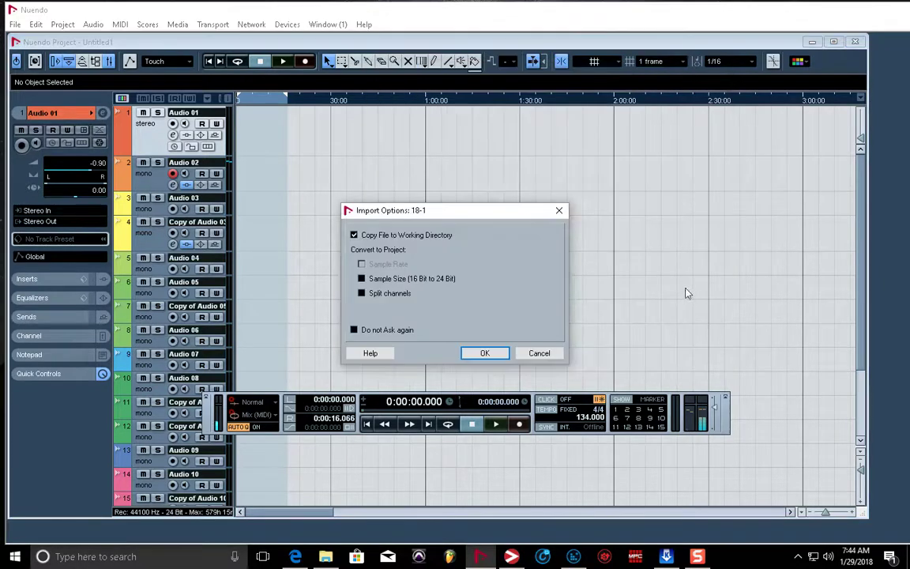
left_click(482, 354)
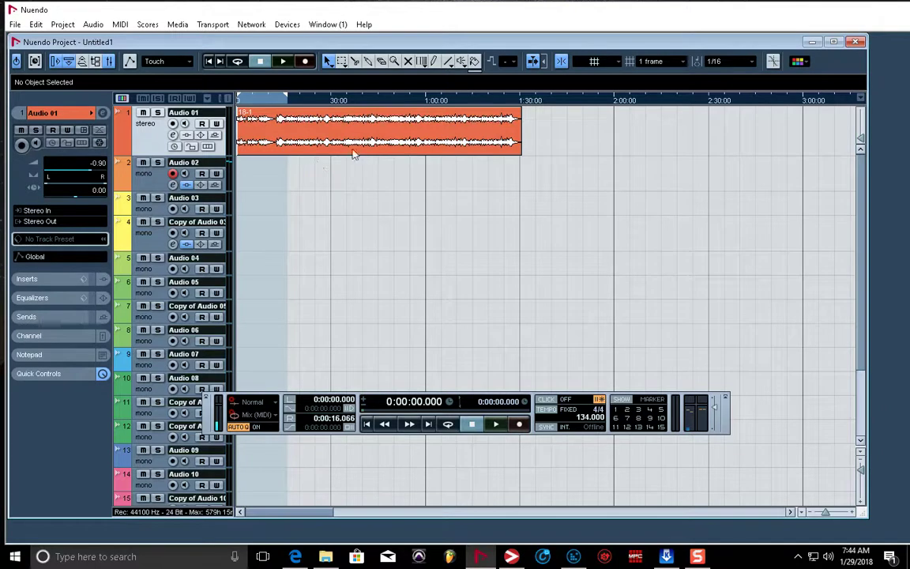
left_click_drag(289, 98, 531, 98)
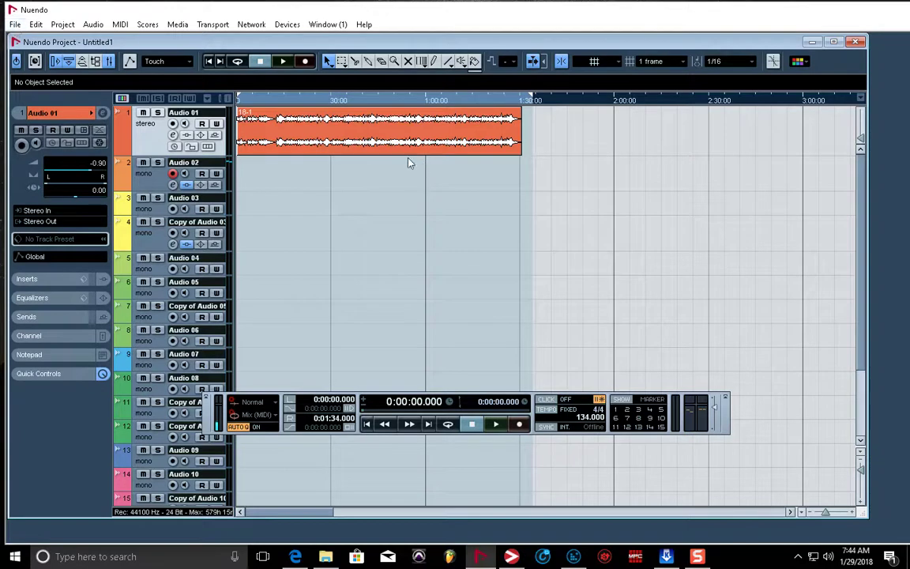
- Erase the 18-1 clip from the Audio 01 track and return to the Object Selection tool
left_click(382, 61)
left_click(368, 124)
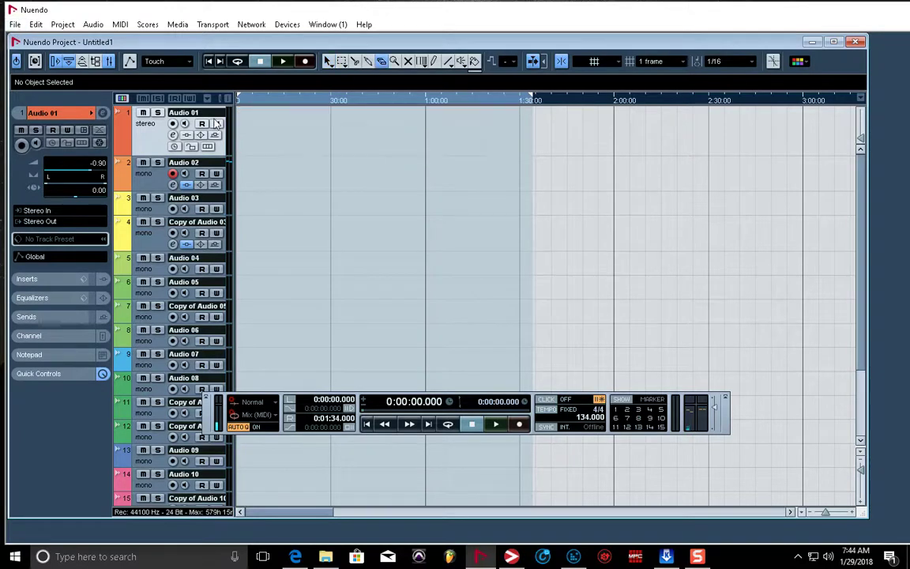
left_click(329, 63)
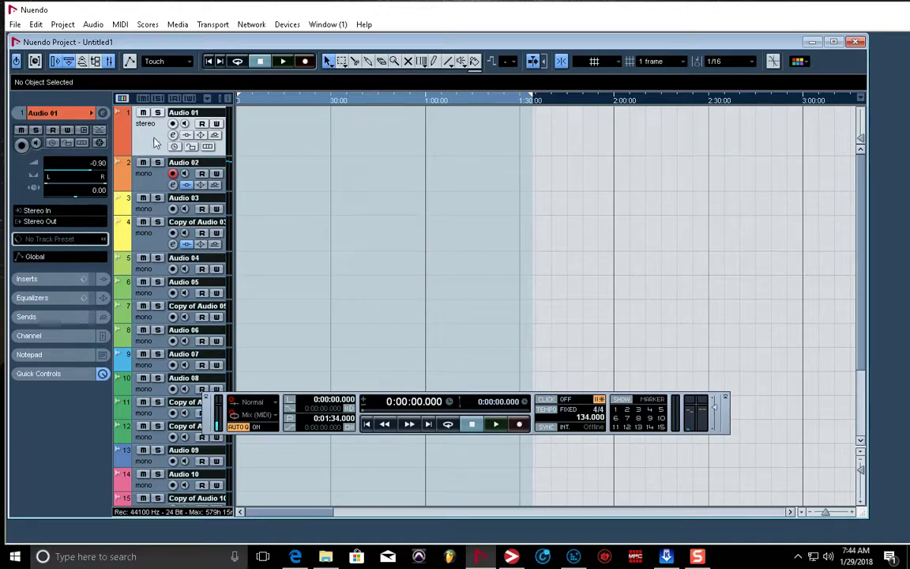
- Import 18-1 from the 2017 BEATS folder onto Audio 01 again, reusing the existing pool media
left_click(14, 26)
mouse_move(51, 232)
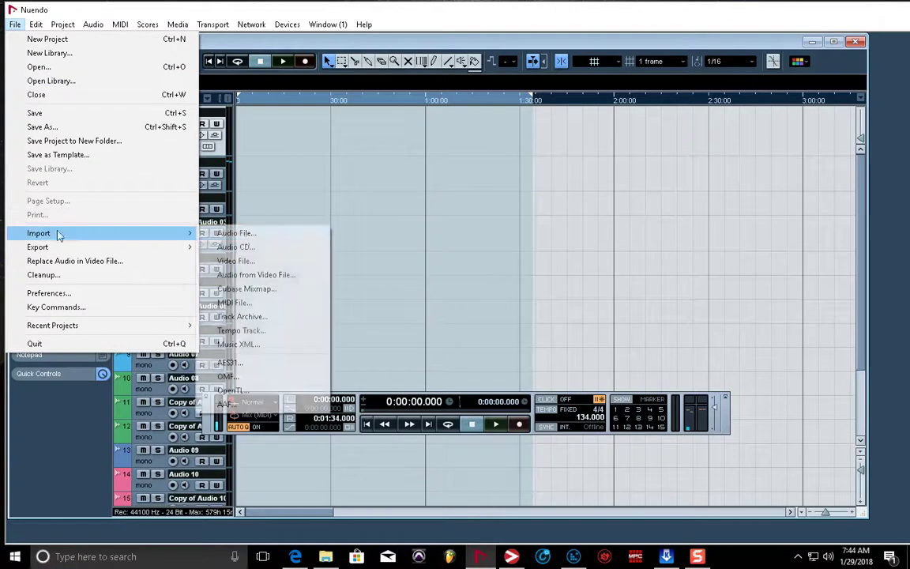
left_click(264, 236)
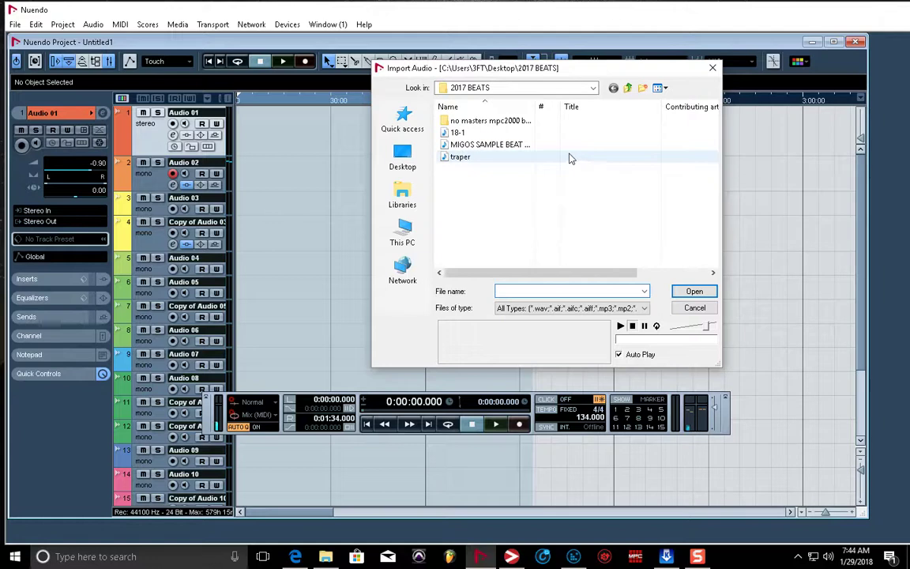
left_click(451, 133)
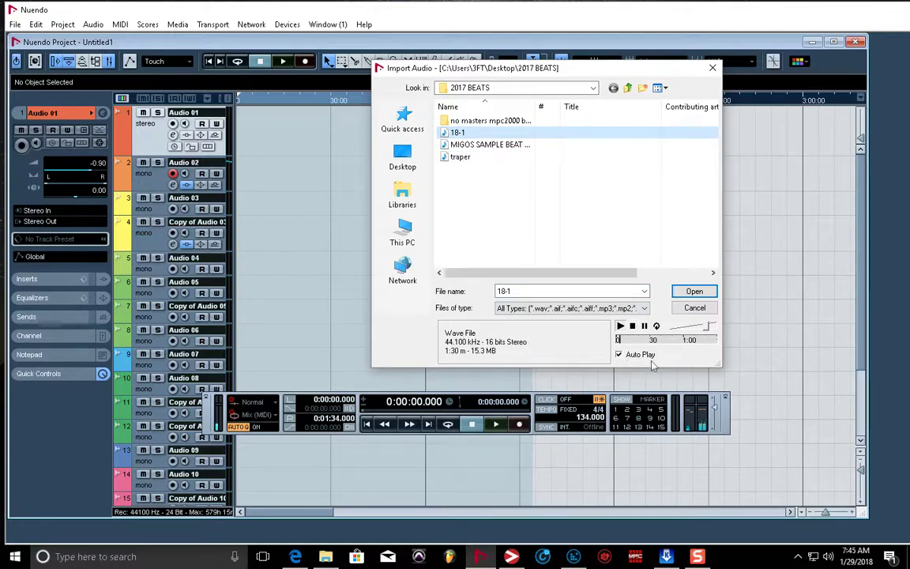
left_click(693, 292)
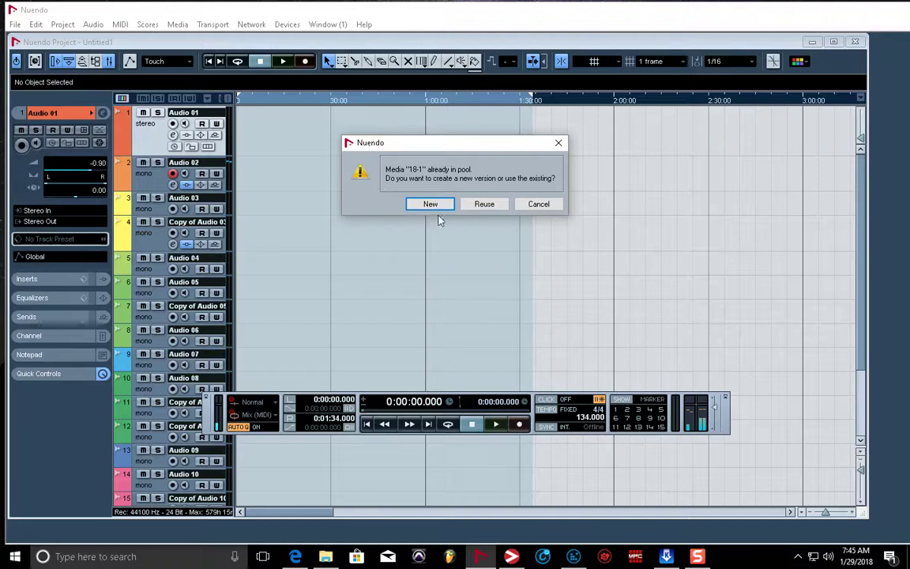
left_click(488, 207)
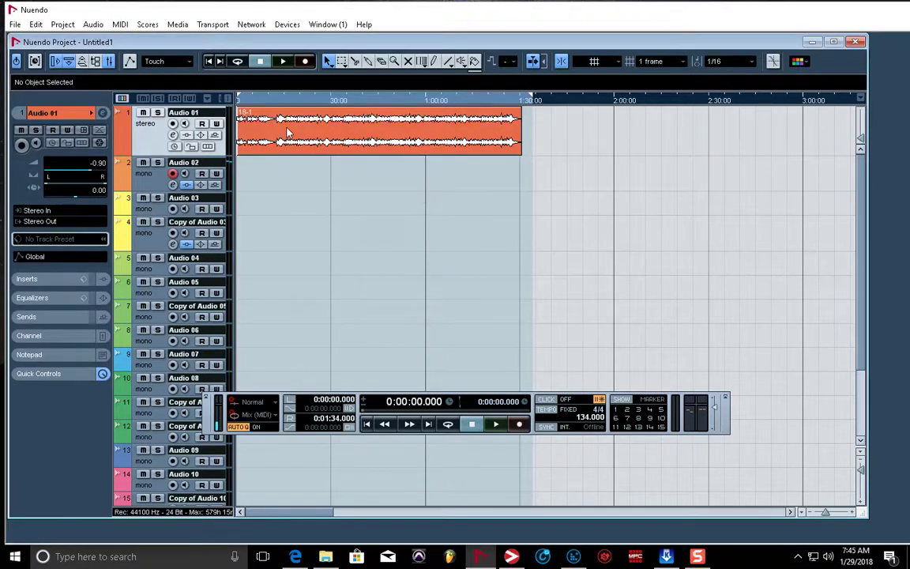
- Play the project and raise the 18-1 clip's volume to 5.22 dB
left_click(283, 61)
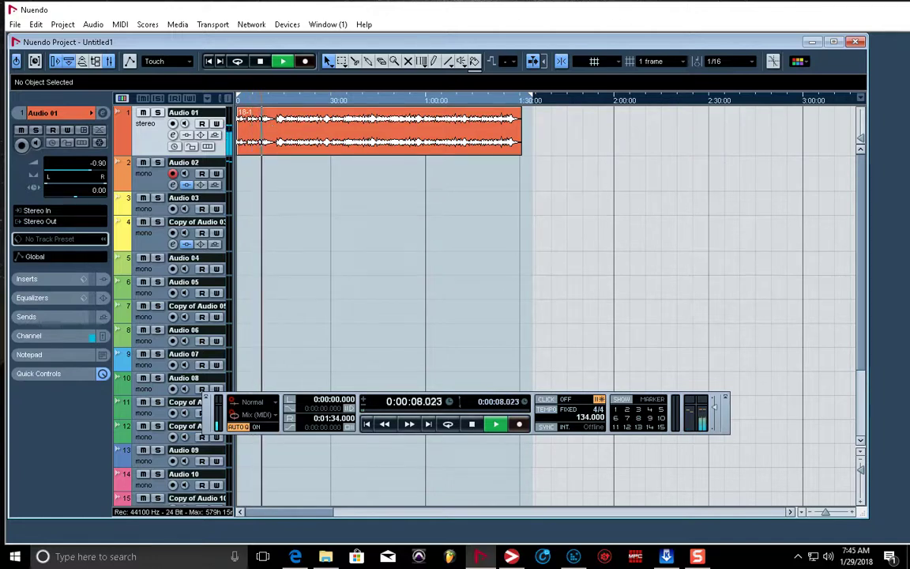
left_click(395, 110)
left_click_drag(378, 109, 384, 72)
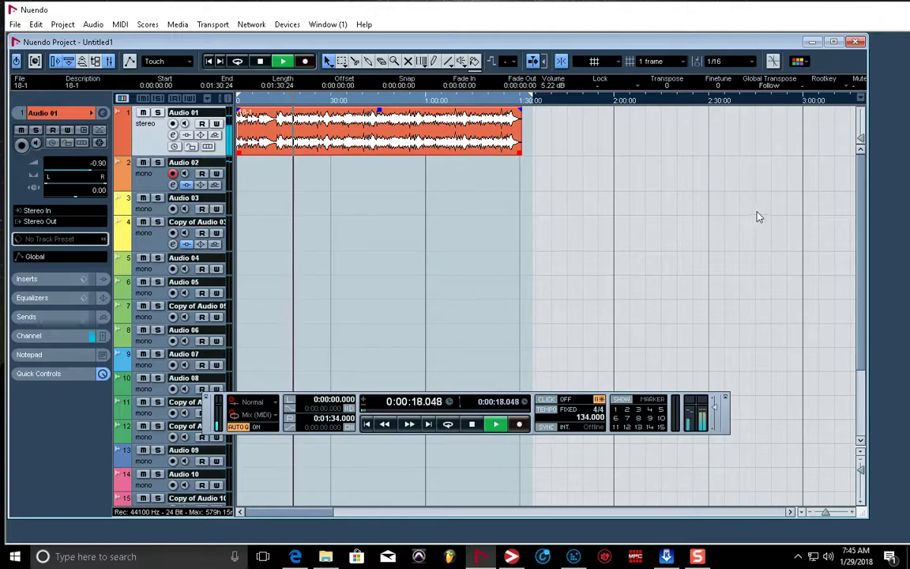
- Select Audio 02, move the transport panel clear of the mixer's faders, and lower the Audio 01 channel level to -2.85 dB during playback
left_click(152, 181)
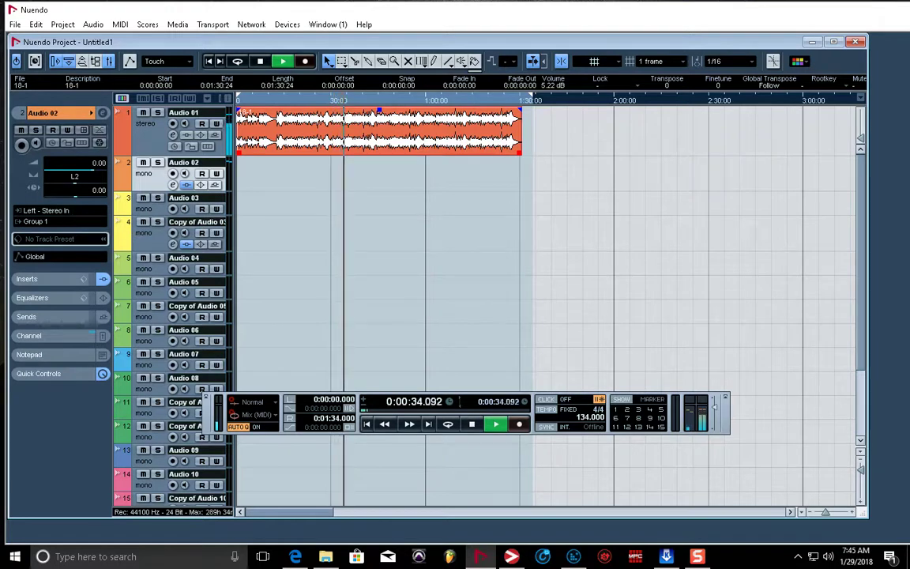
mouse_move(630, 55)
left_mouse_down()
mouse_move(302, 70)
mouse_move(350, 68)
left_mouse_up()
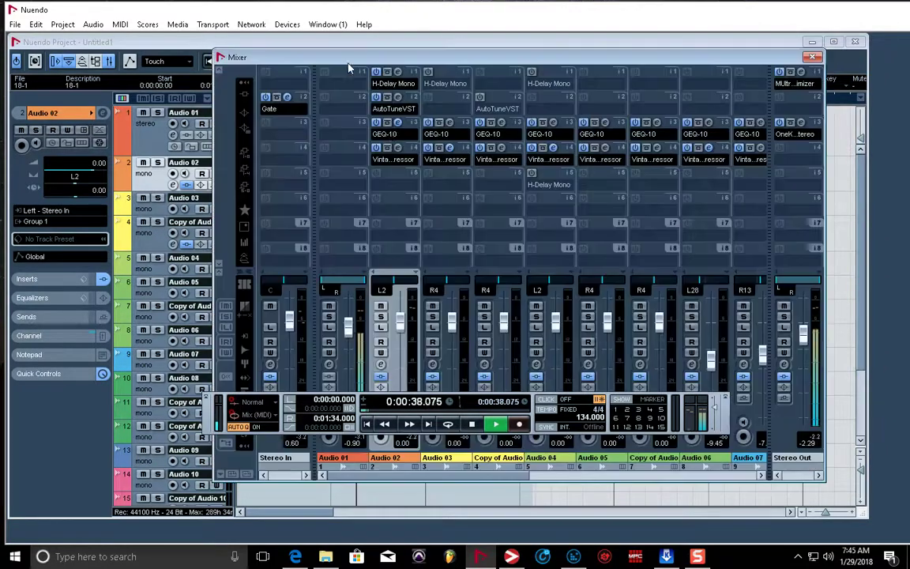
left_click_drag(212, 412, 254, 484)
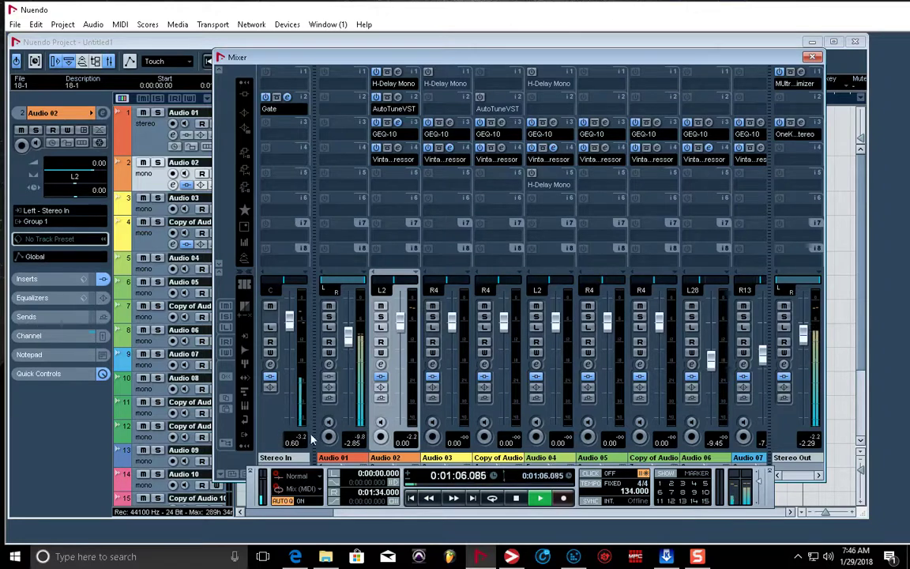
mouse_move(301, 63)
left_mouse_down()
mouse_move(380, 54)
mouse_move(301, 63)
left_mouse_up()
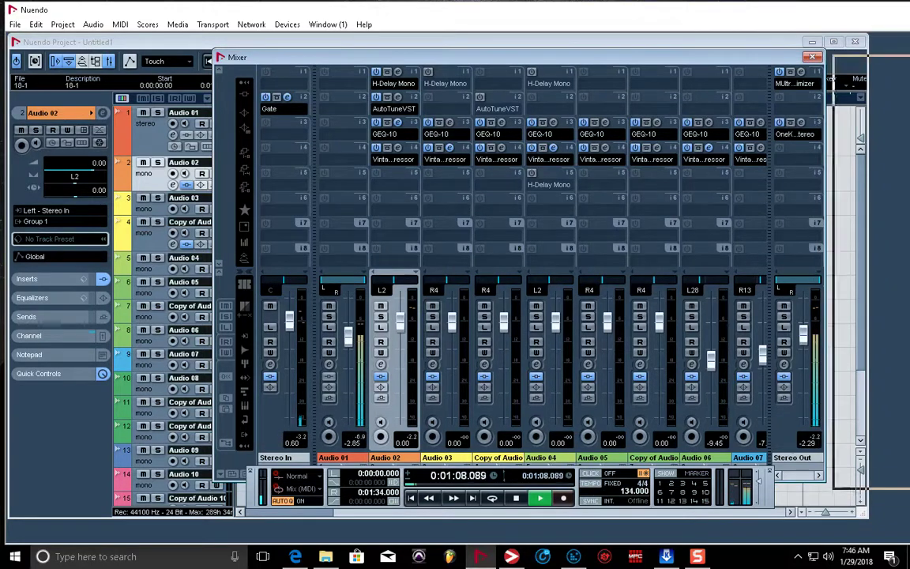
key("F3")
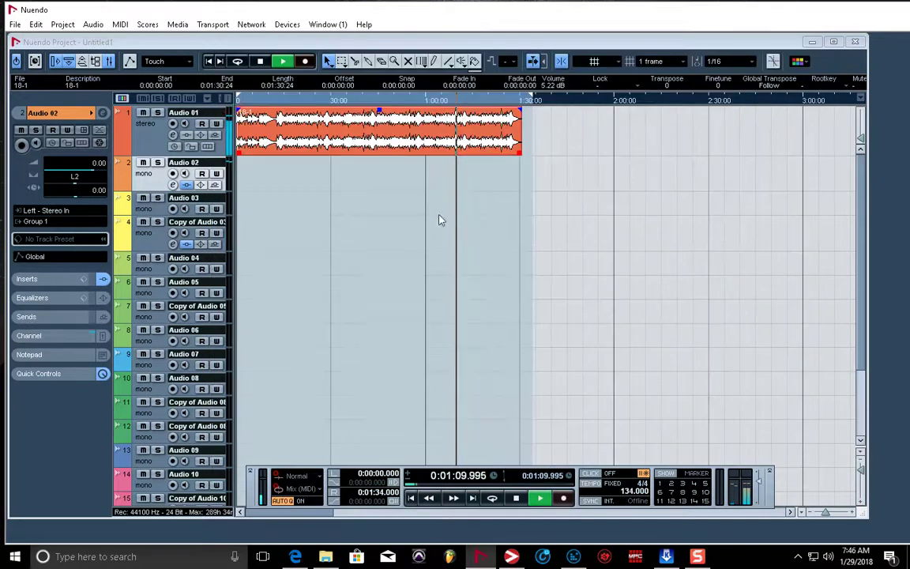
- Stop playback, record-enable Audio 02, and switch off the metronome precount
left_click(516, 499)
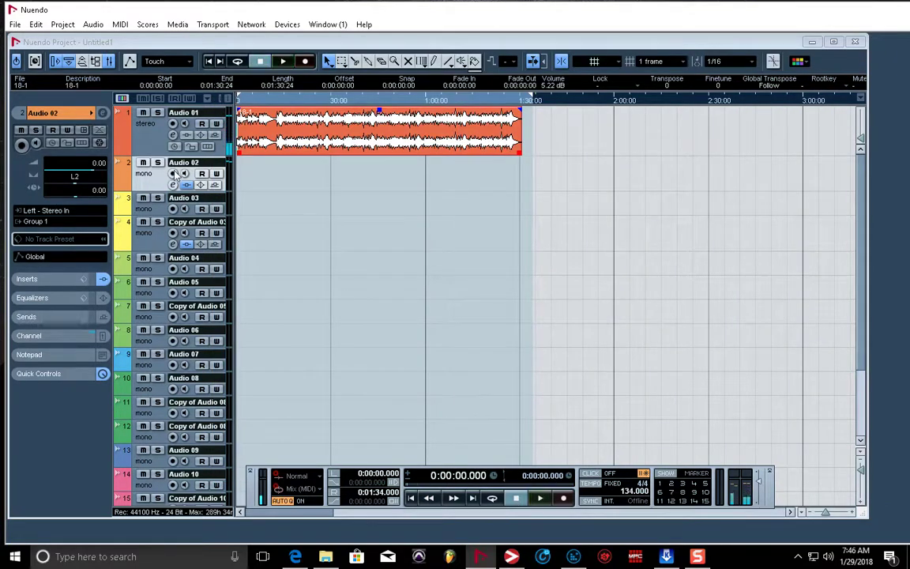
left_click(173, 175)
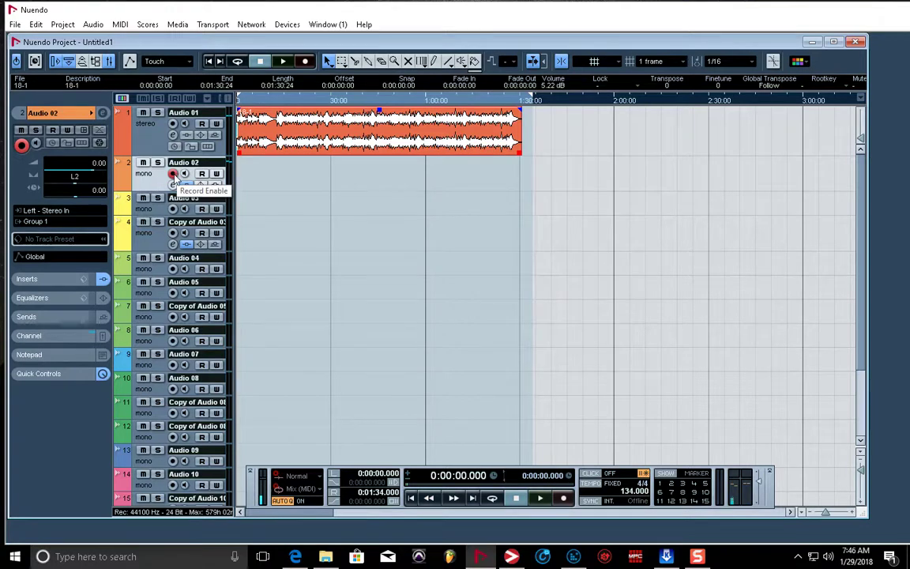
left_click(306, 61)
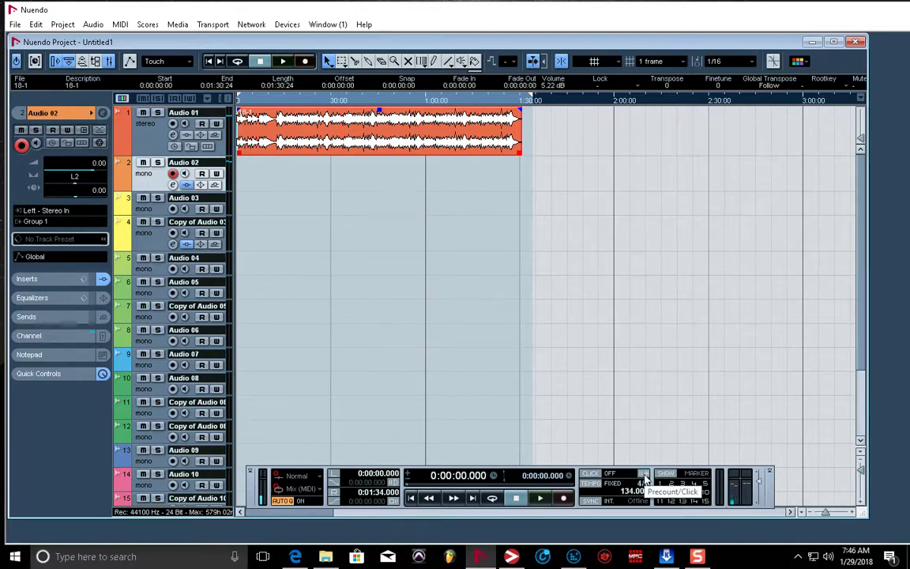
- Move the transport panel slightly higher and record a take of about 48 seconds on Audio 02 over the beat
left_click_drag(771, 501, 764, 480)
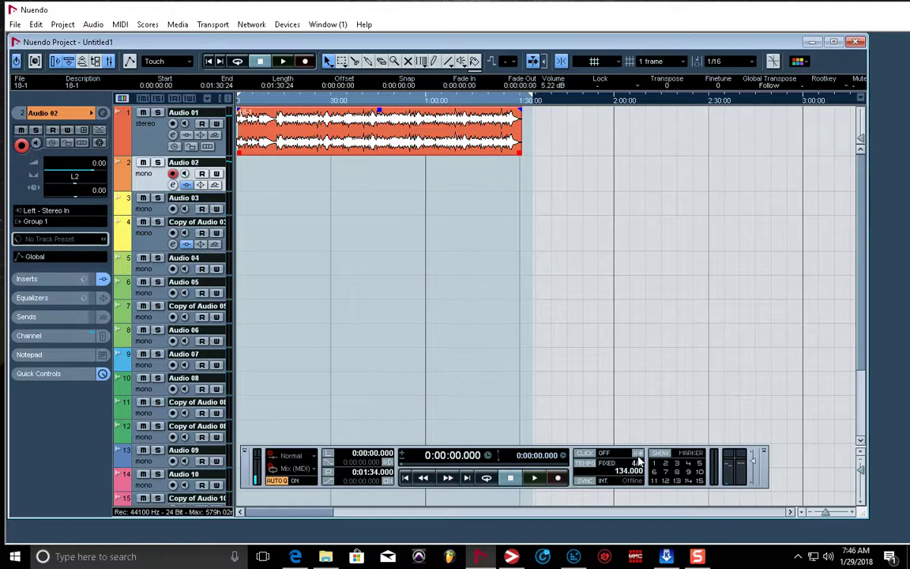
left_click(559, 479)
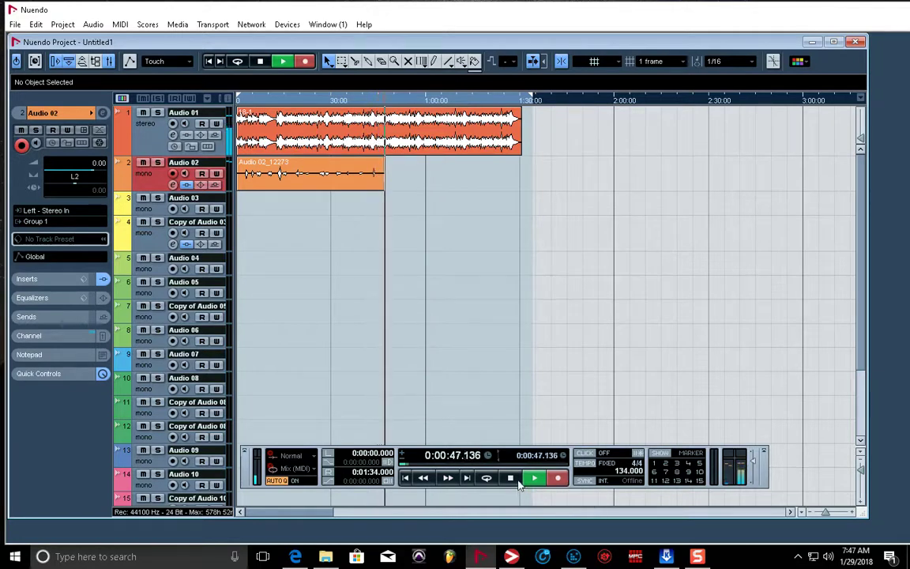
key("space")
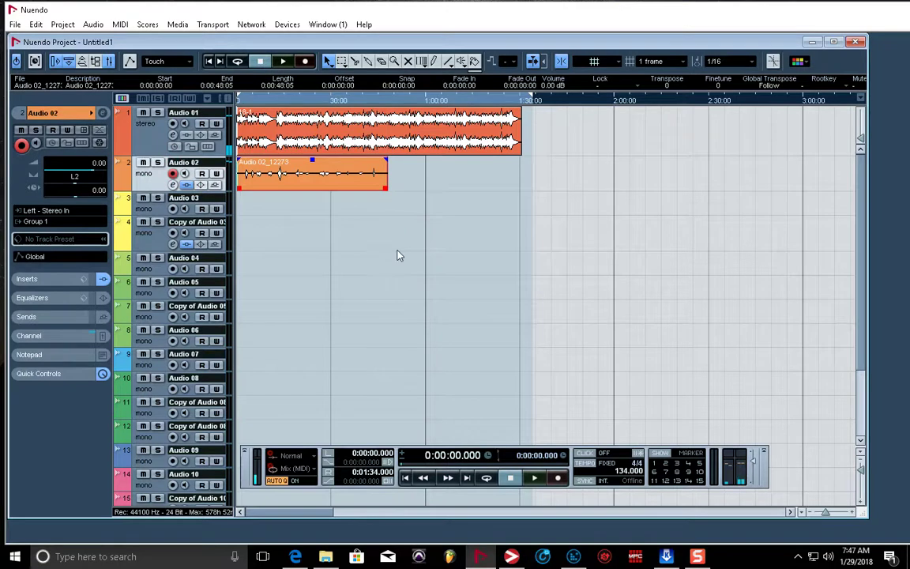
- Play the take back from 0:00:02.400 and lower the Audio 02 channel level to -3.77 dB in the mixer
left_click_drag(284, 98, 247, 96)
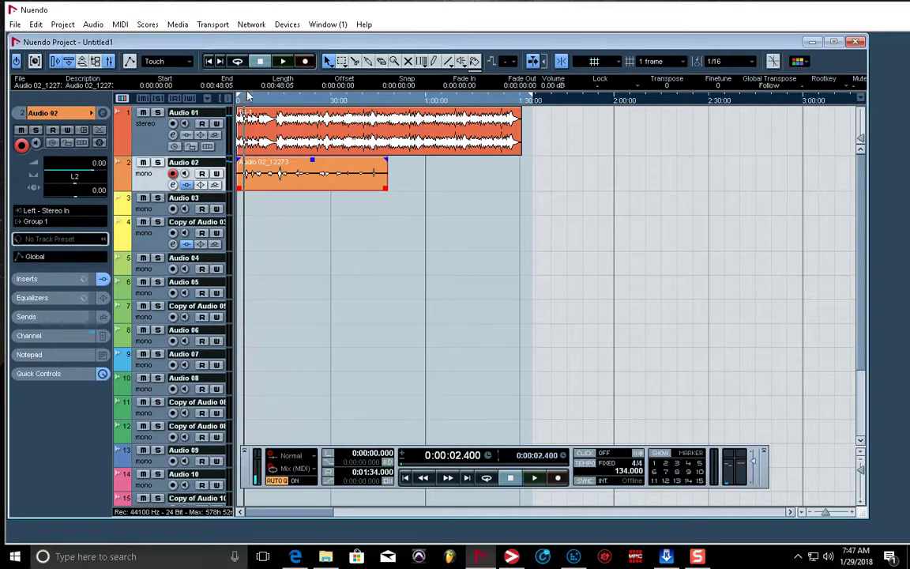
left_click(283, 62)
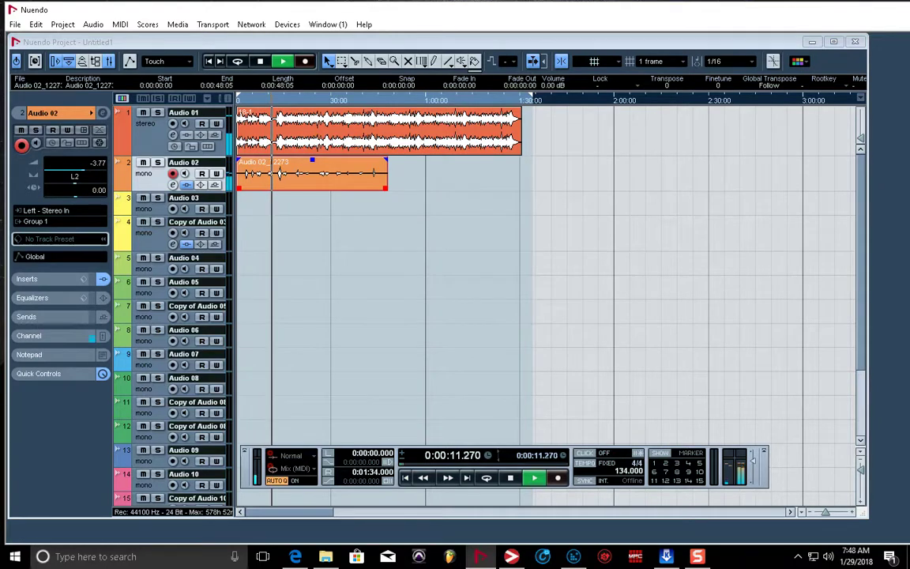
left_click_drag(909, 41, 410, 102)
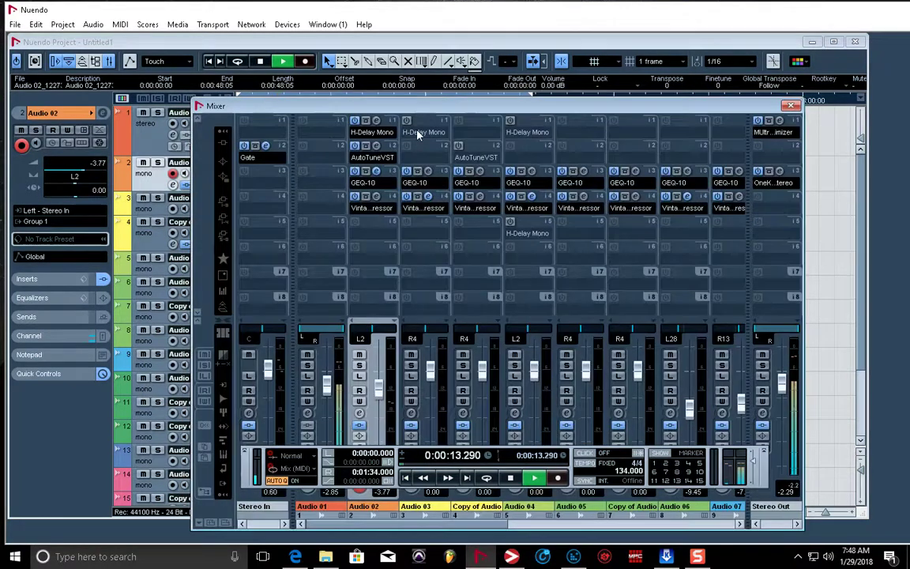
- Check the H-Delay Mono insert on Audio 02 and set the key of its AutoTuneVST insert to E during playback
left_click(377, 120)
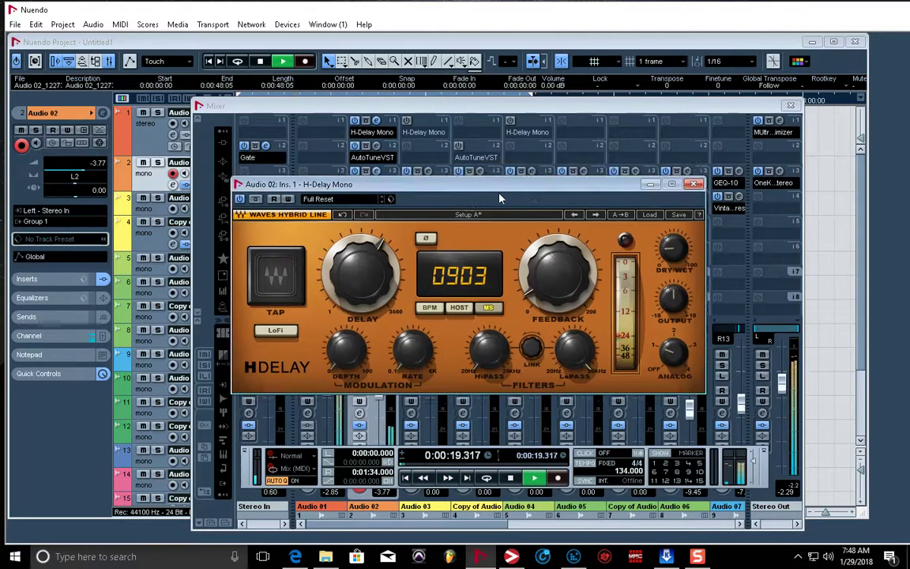
left_click(695, 185)
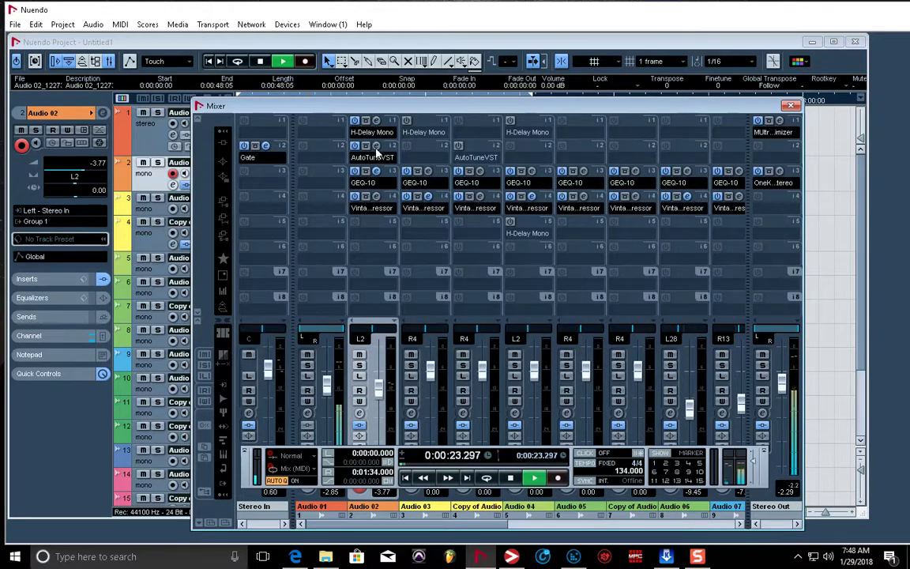
left_click(376, 147)
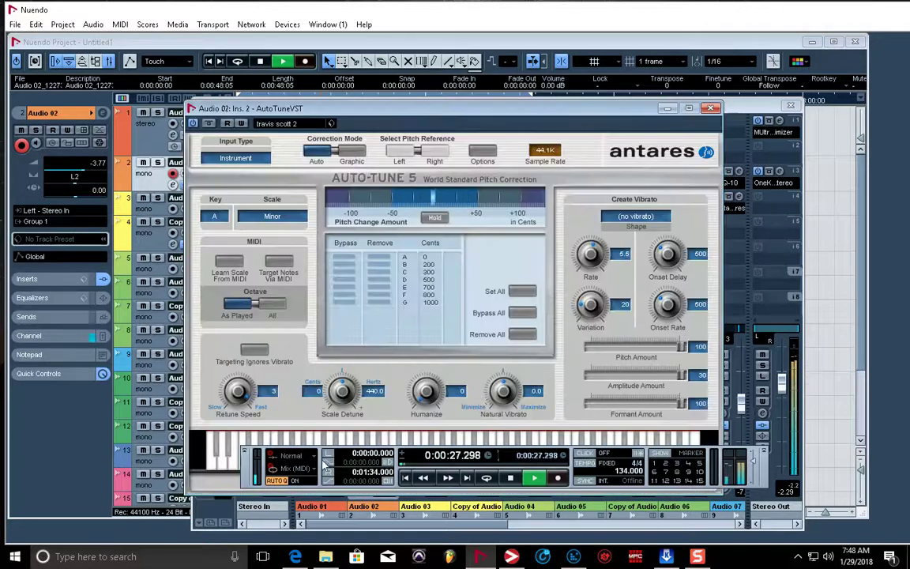
left_click_drag(245, 472, 233, 512)
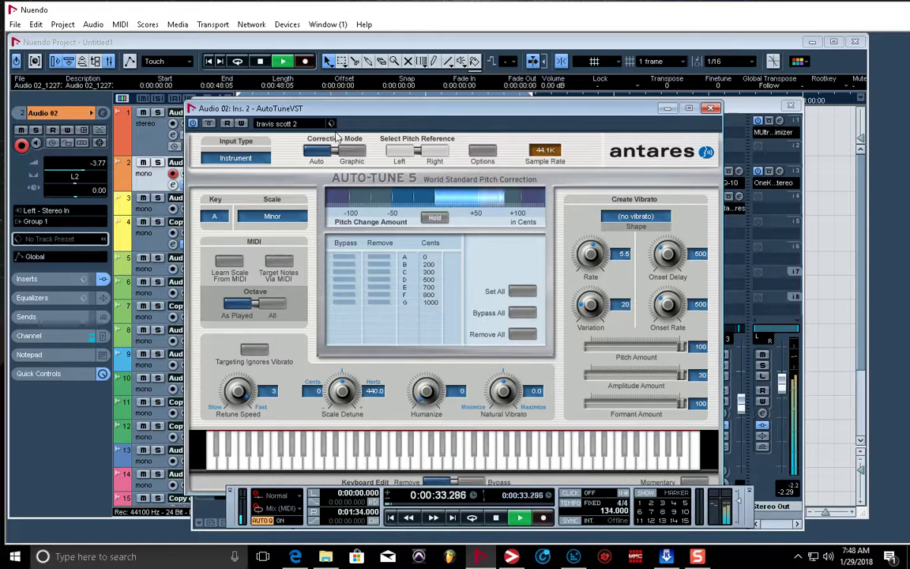
left_click(213, 215)
left_click(233, 295)
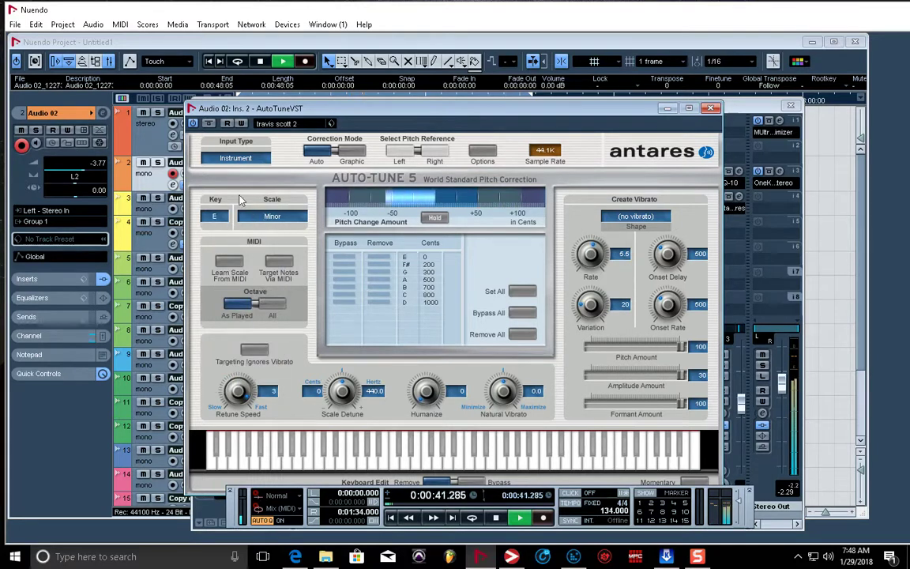
left_click(711, 109)
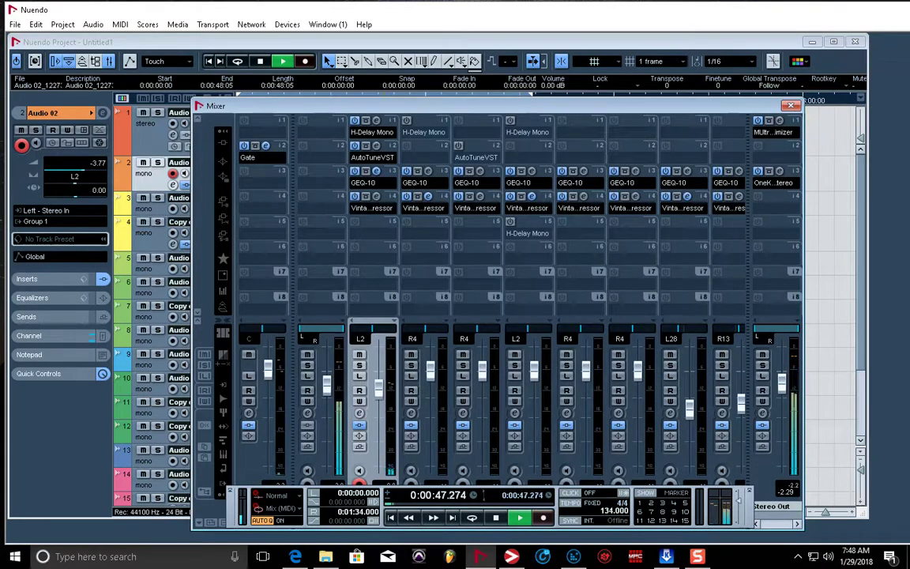
left_click(791, 105)
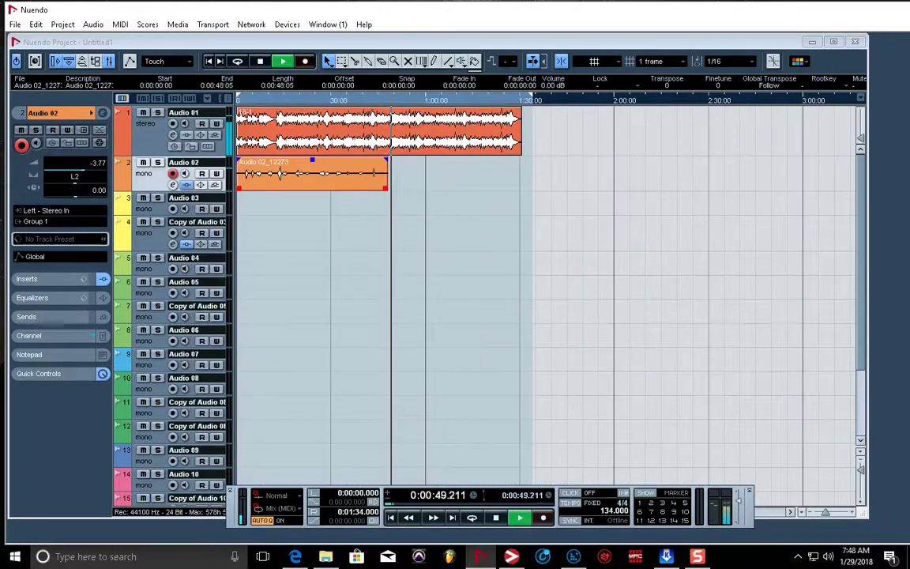
- View Audio 02's H-Delay Mono settings from the track list, close them, and stop playback
left_click(173, 185)
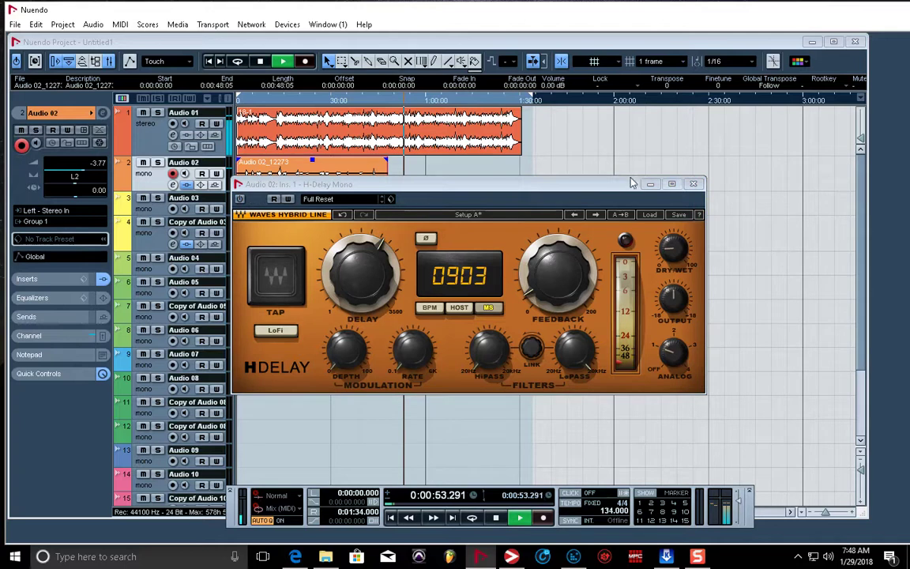
left_click(694, 184)
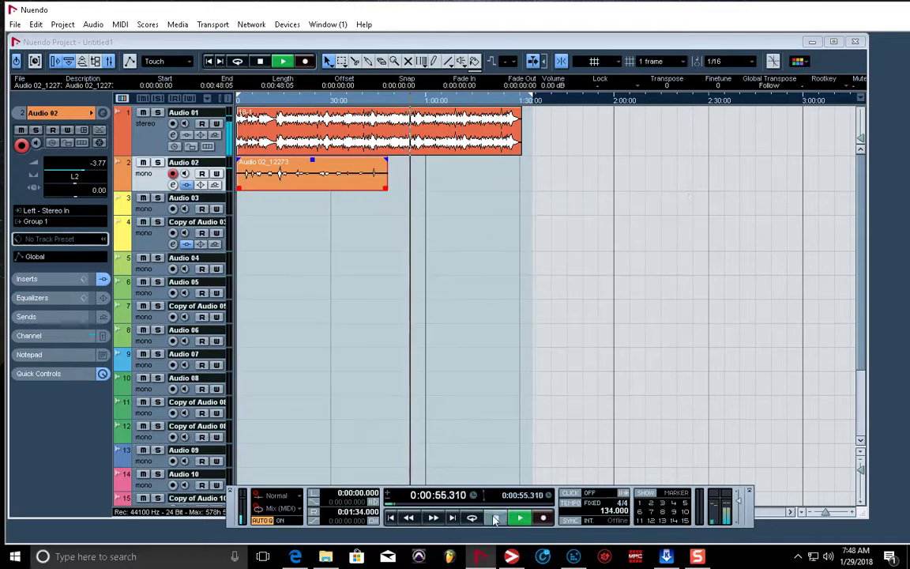
key("space")
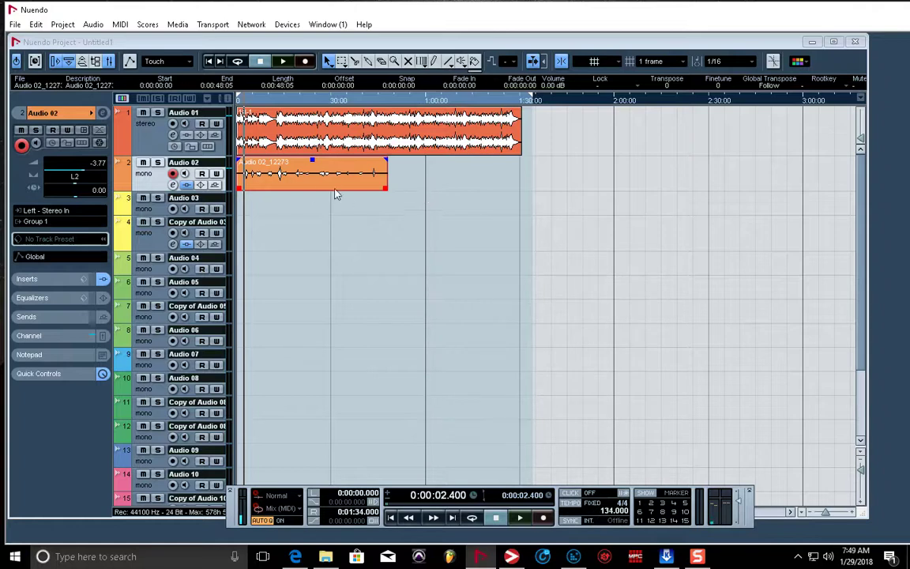
- Audition the Audio 02 take soloed, stop and unsolo it, and move the transport panel higher over the project window
left_click(157, 162)
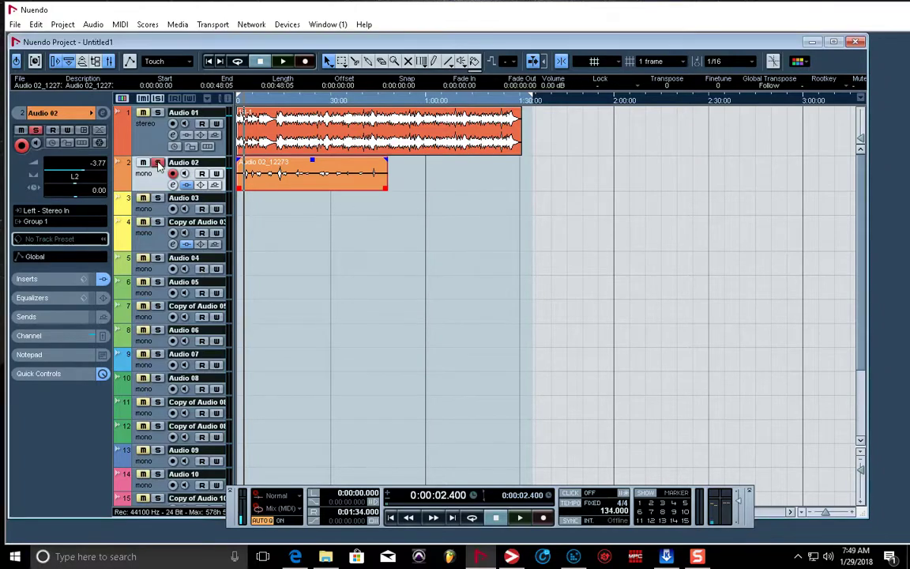
left_click(285, 62)
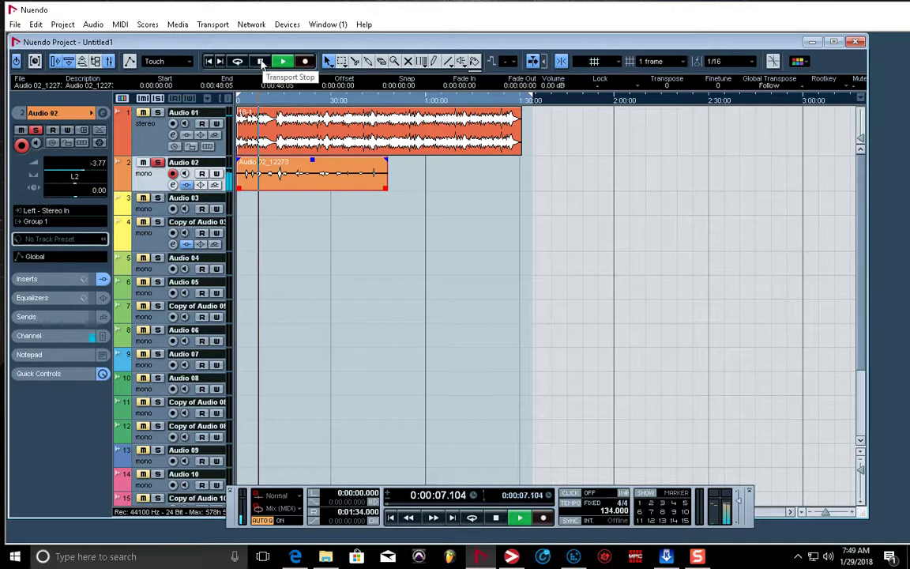
left_click(261, 61)
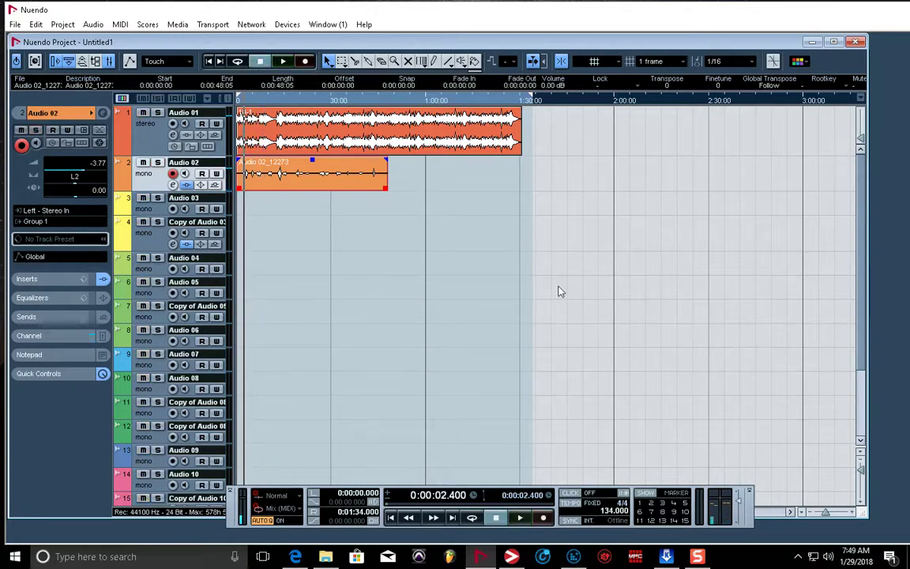
left_click_drag(672, 487, 680, 428)
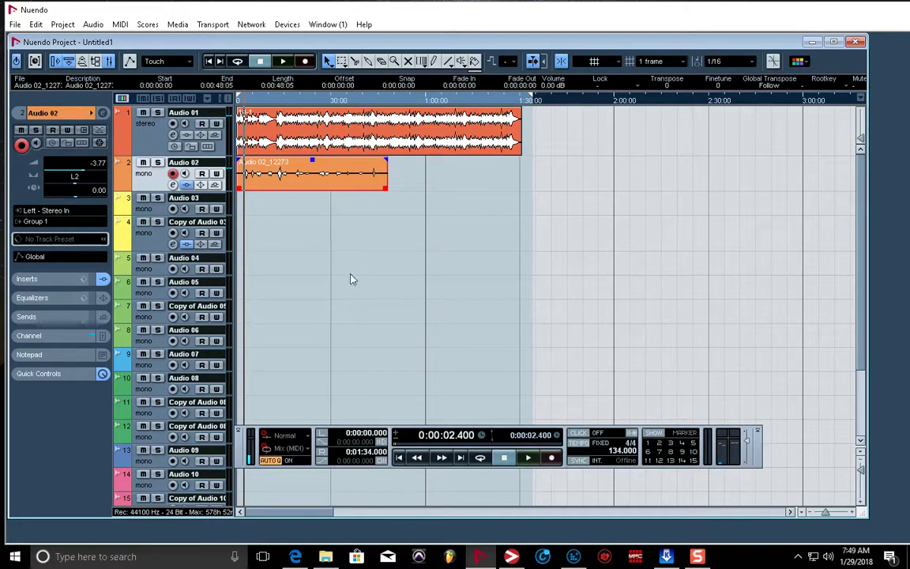